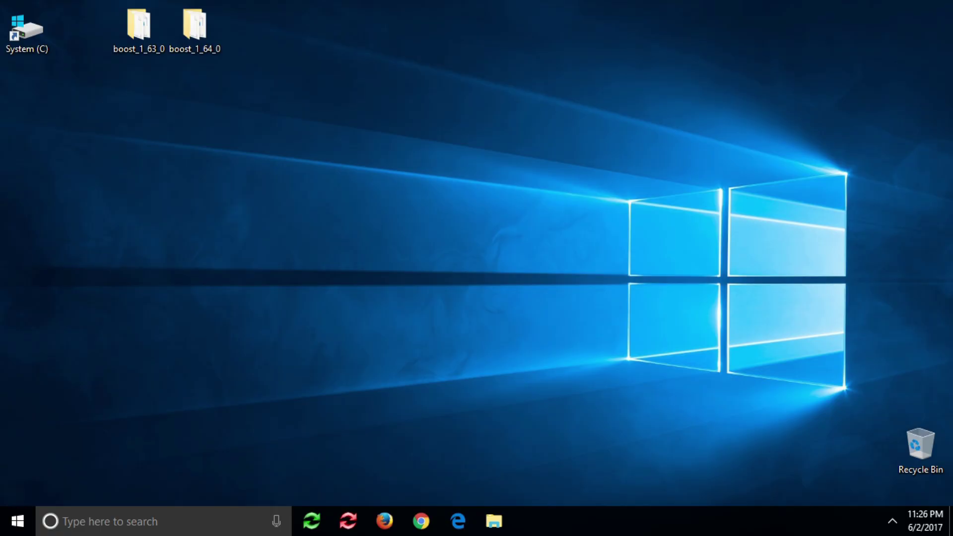
Start a new FreeFileSync comparison with boost_1_63_0 on the left and boost_1_64_0 on the right, maximized.
left_click(312, 521)
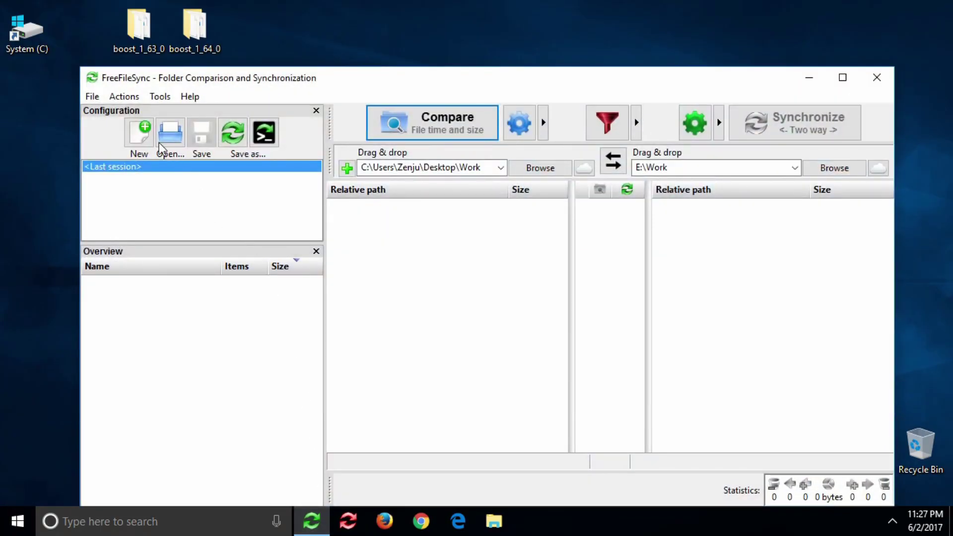
left_click(139, 134)
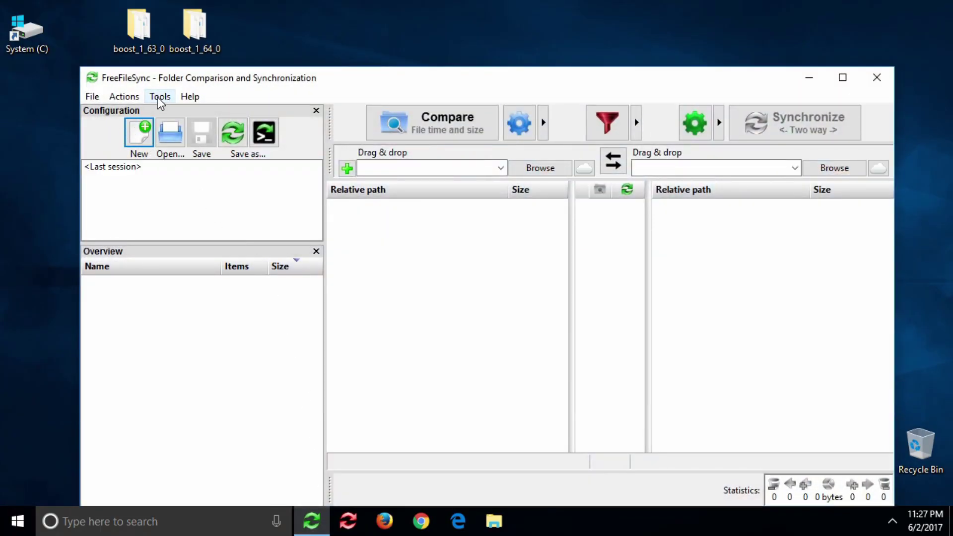
mouse_move(270, 31)
left_mouse_down()
mouse_move(129, 25)
mouse_move(416, 279)
left_mouse_up()
double_click(345, 79)
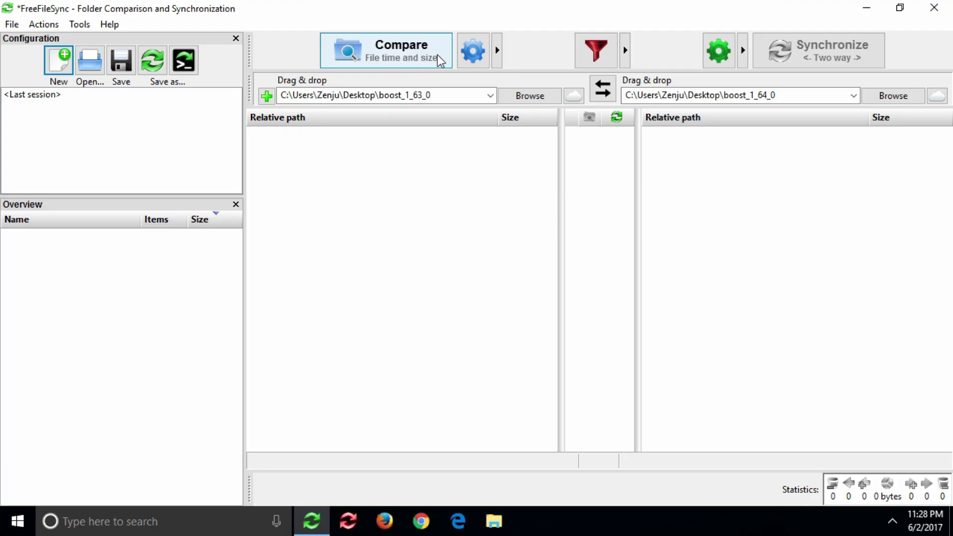
right_click(483, 52)
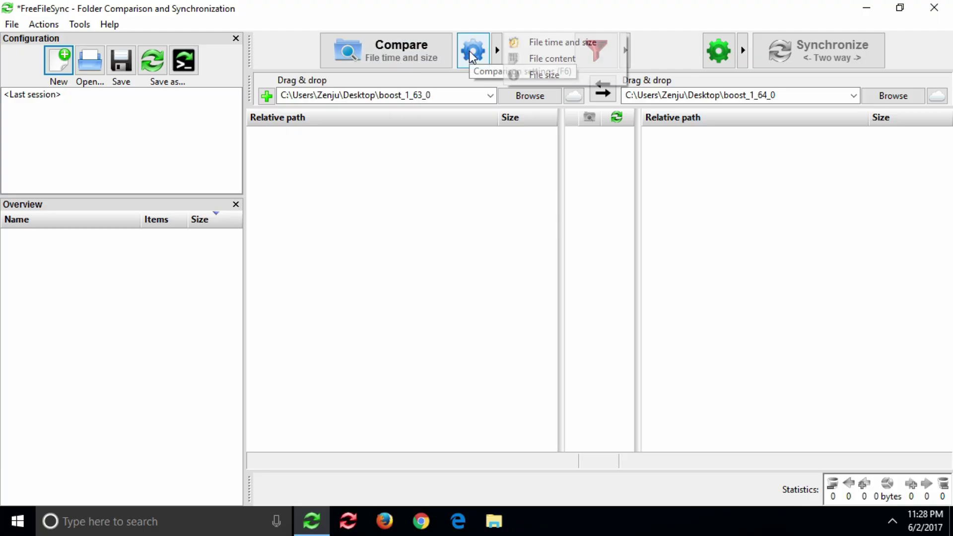
Choose File content as the comparison method for the two boost folders.
left_click(547, 59)
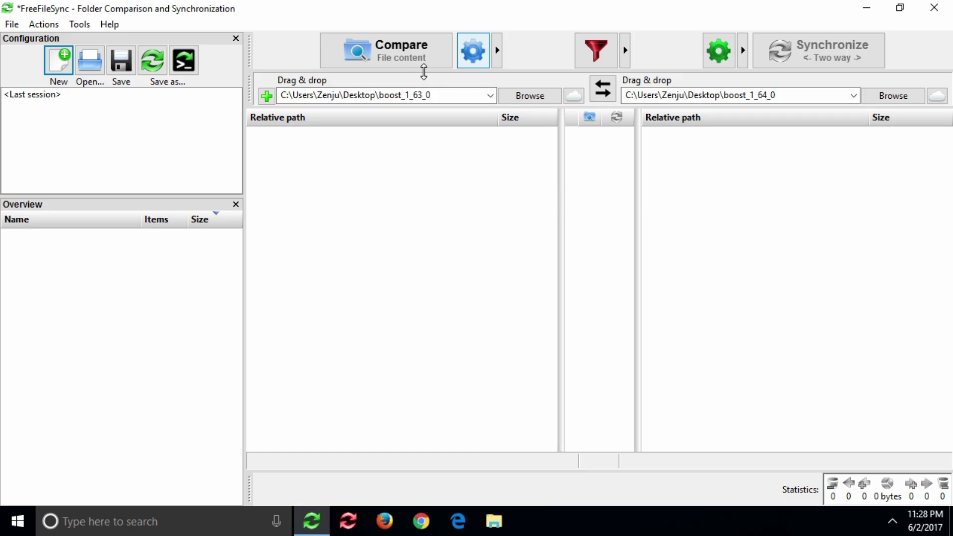
Run the content comparison and hide left-only items, leaving 89 of 6,962 rows.
left_click(410, 59)
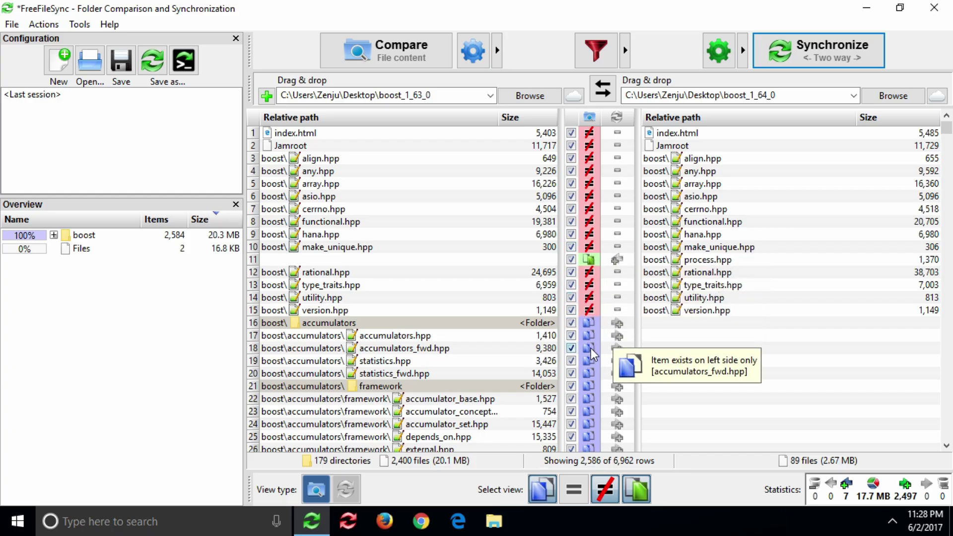
left_click(543, 491)
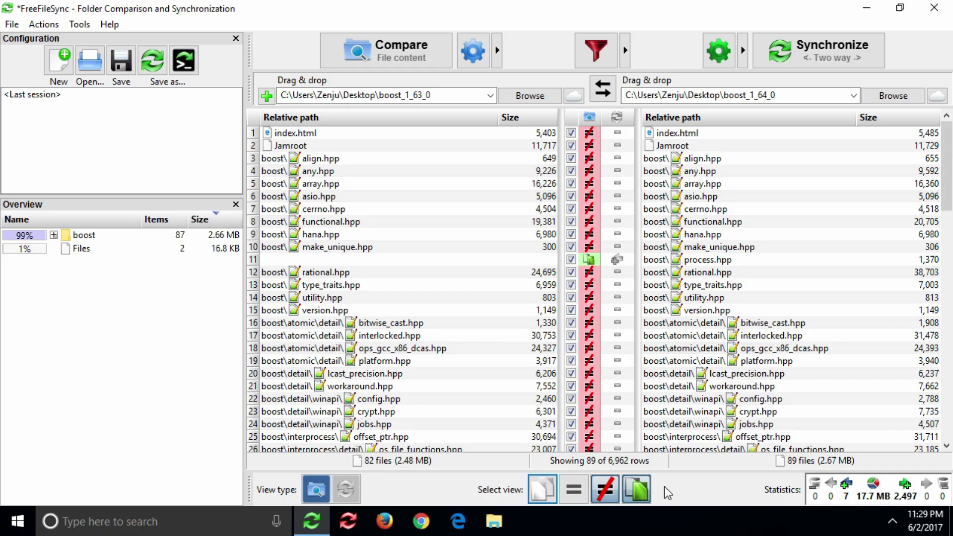
left_click(636, 488)
left_click(611, 487)
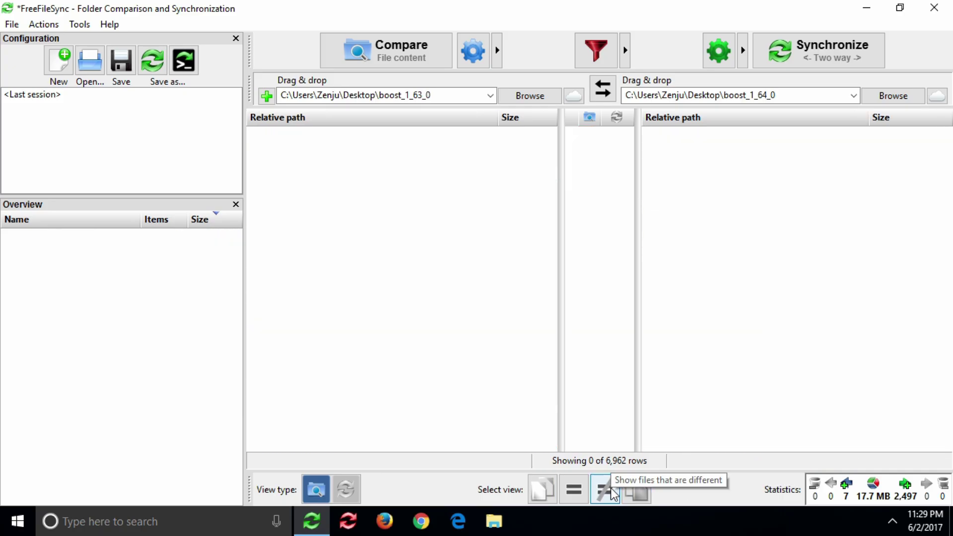
left_click(610, 488)
left_click(637, 490)
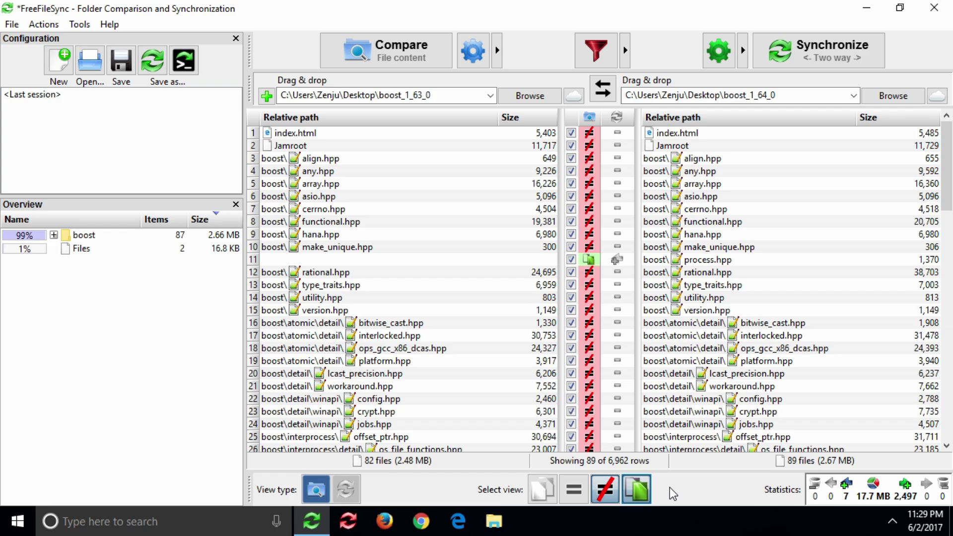
left_click(575, 489)
left_click(576, 489)
right_click(574, 480)
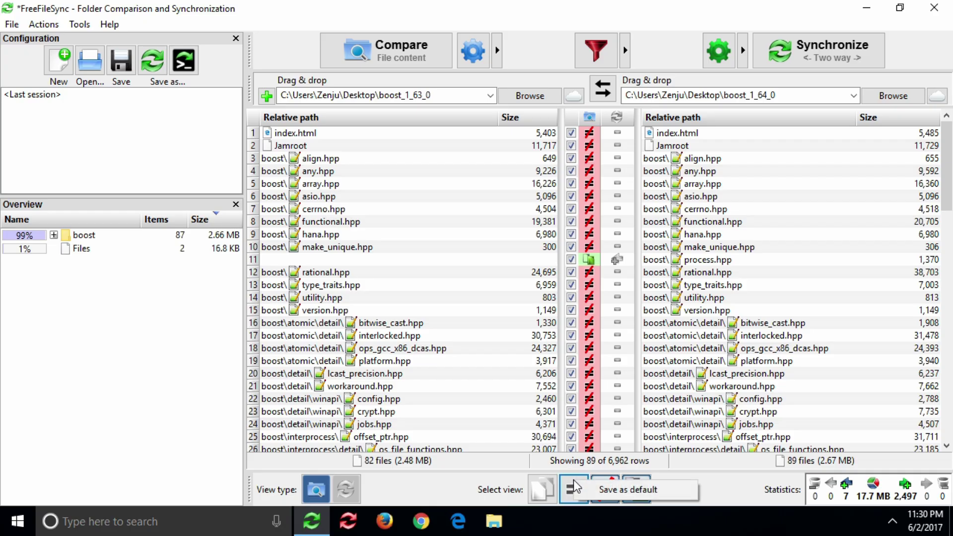
left_click(591, 488)
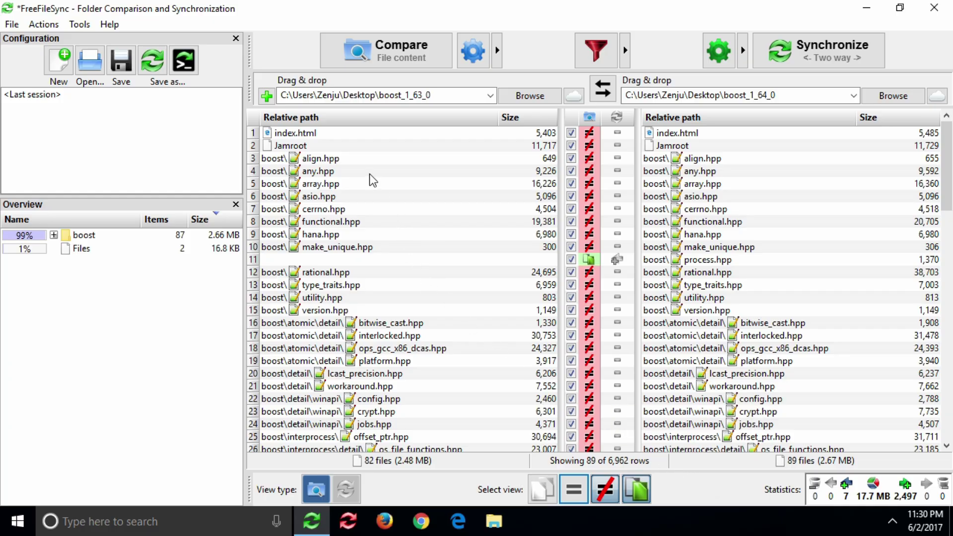
right_click(359, 159)
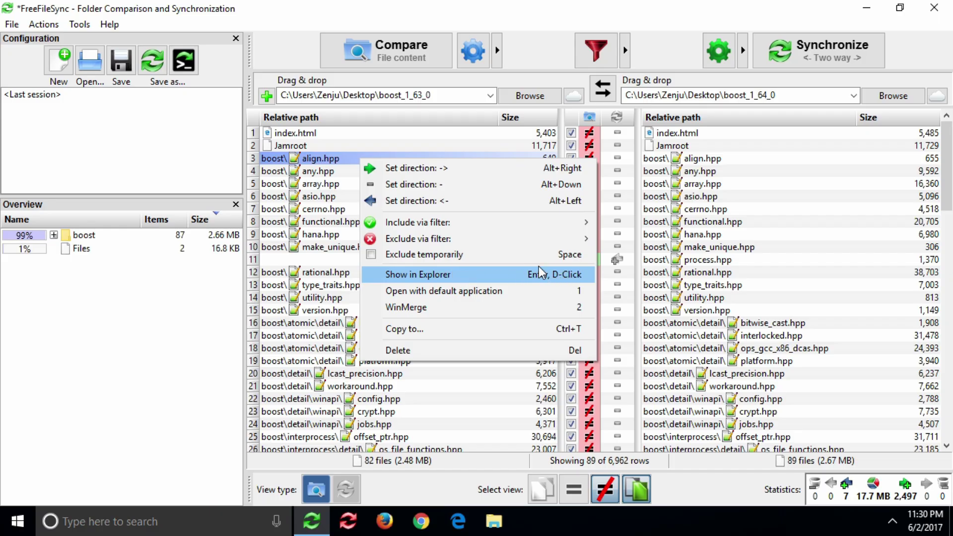
left_click(334, 157)
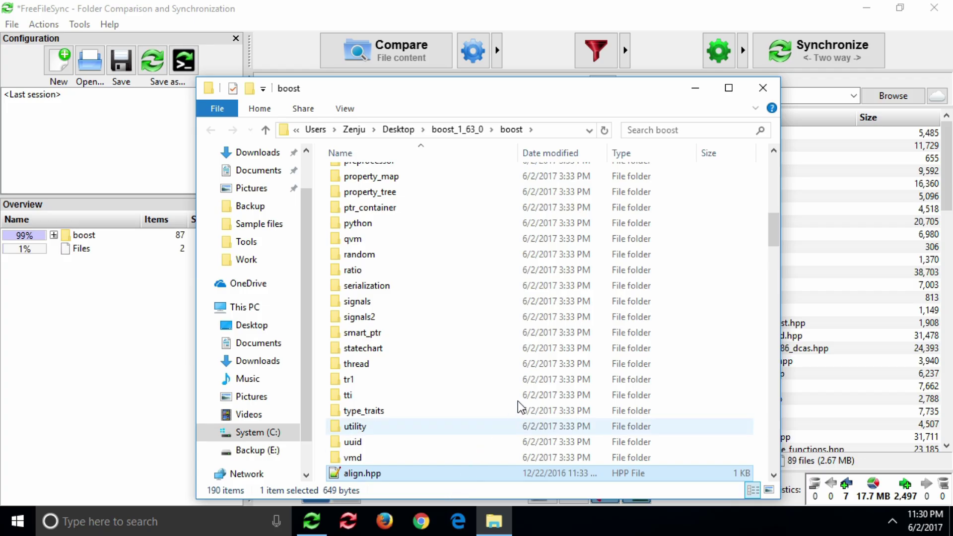
left_click(761, 89)
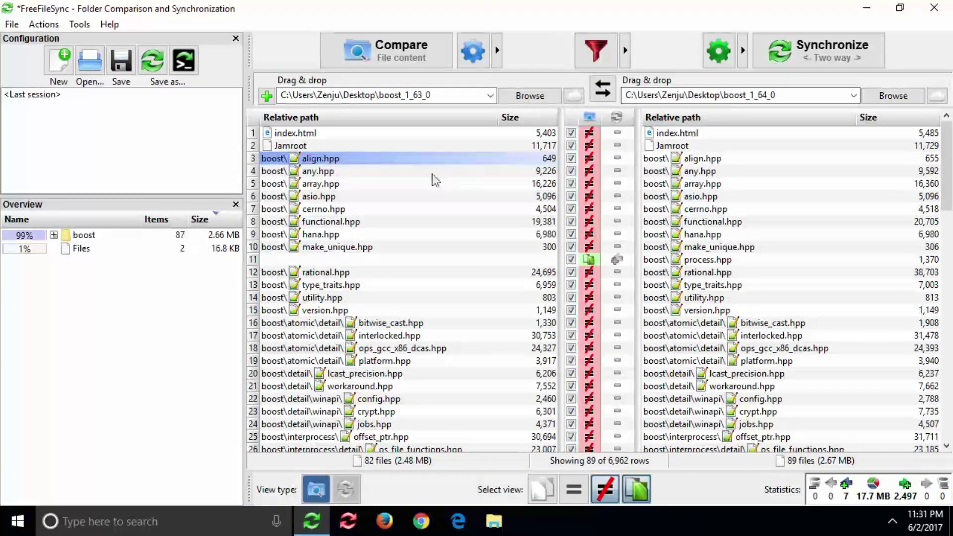
right_click(393, 159)
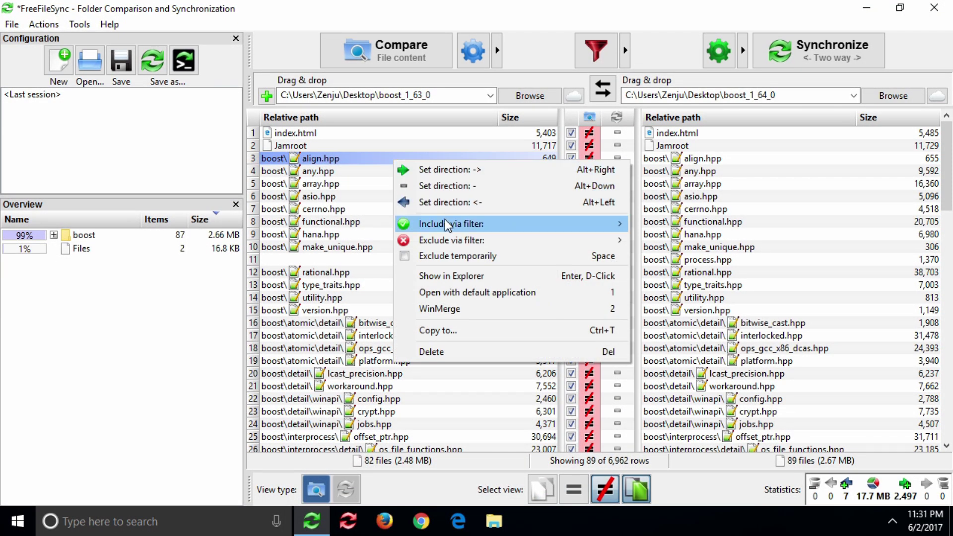
left_click(482, 291)
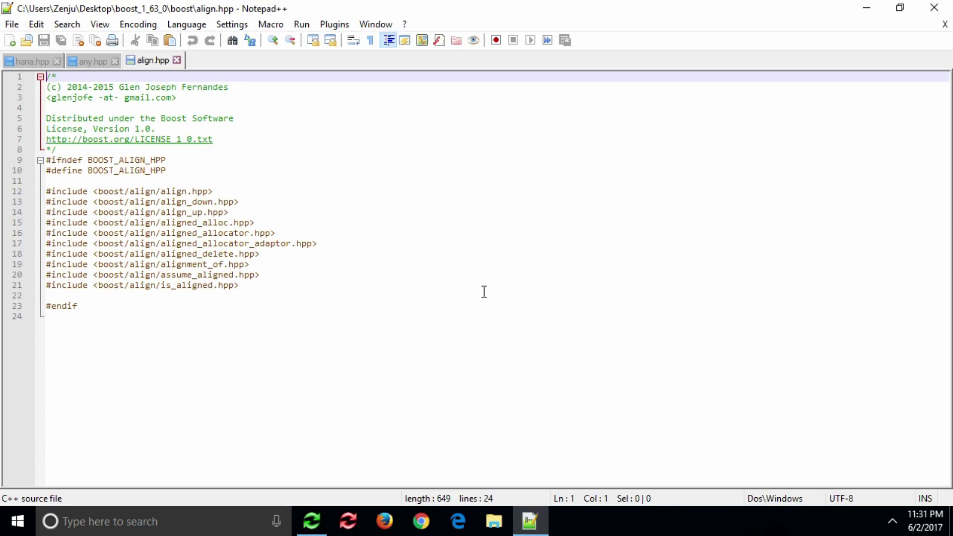
left_click(933, 7)
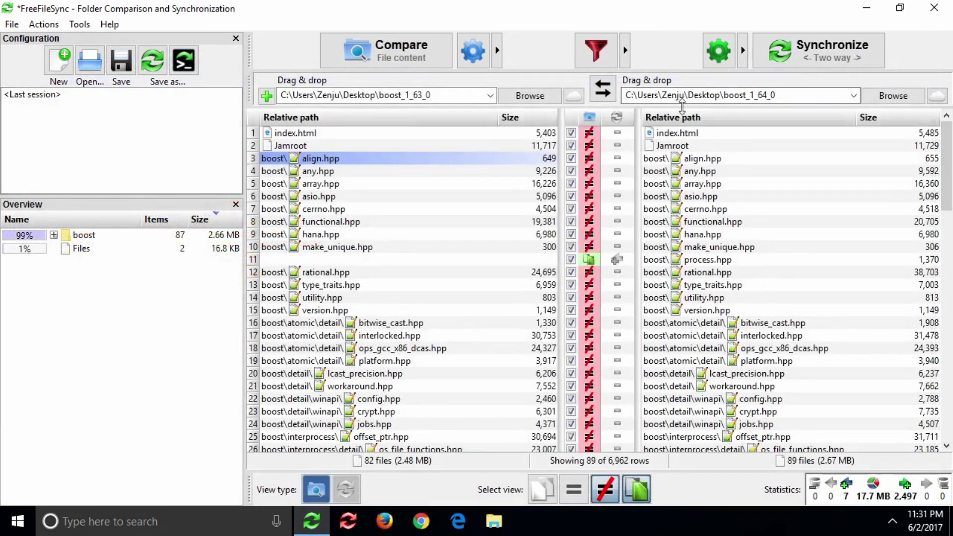
right_click(394, 154)
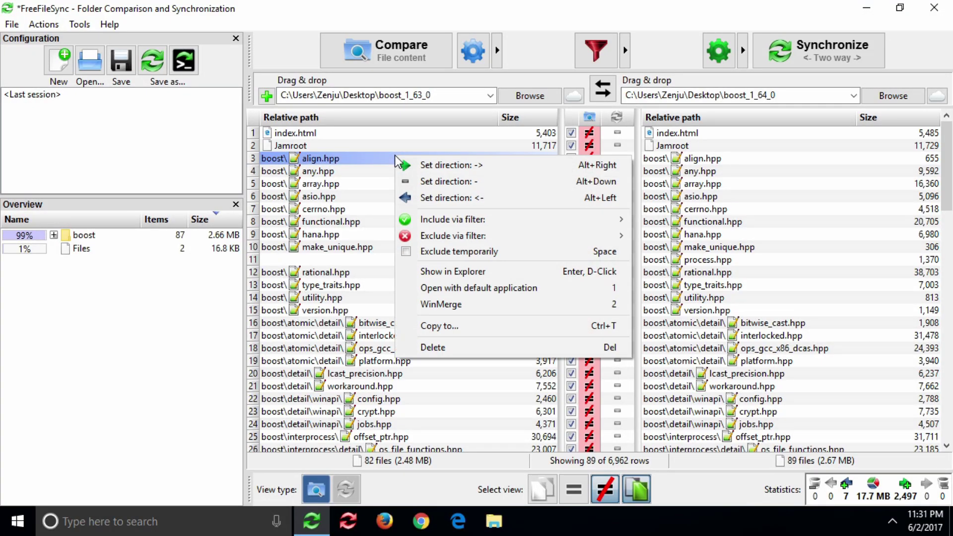
left_click(459, 307)
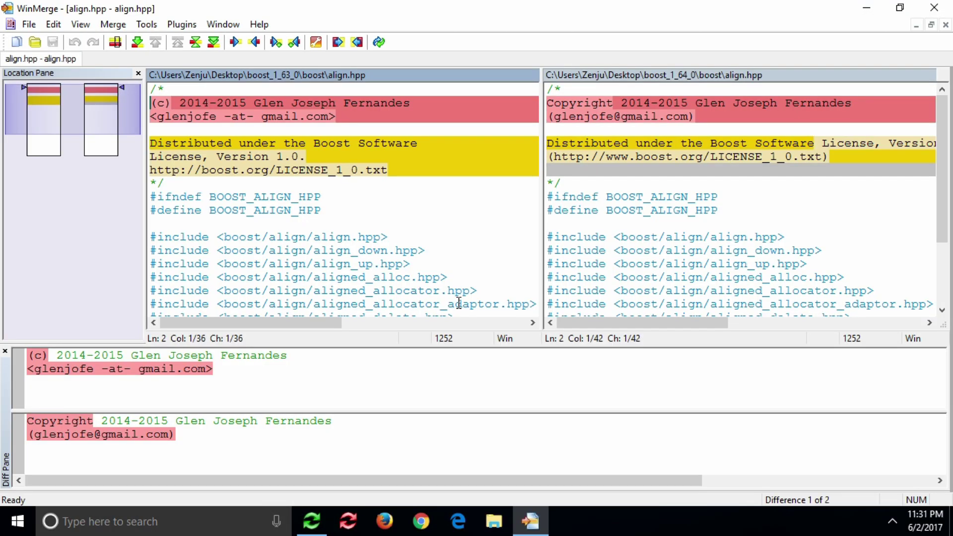
key("alt+Down")
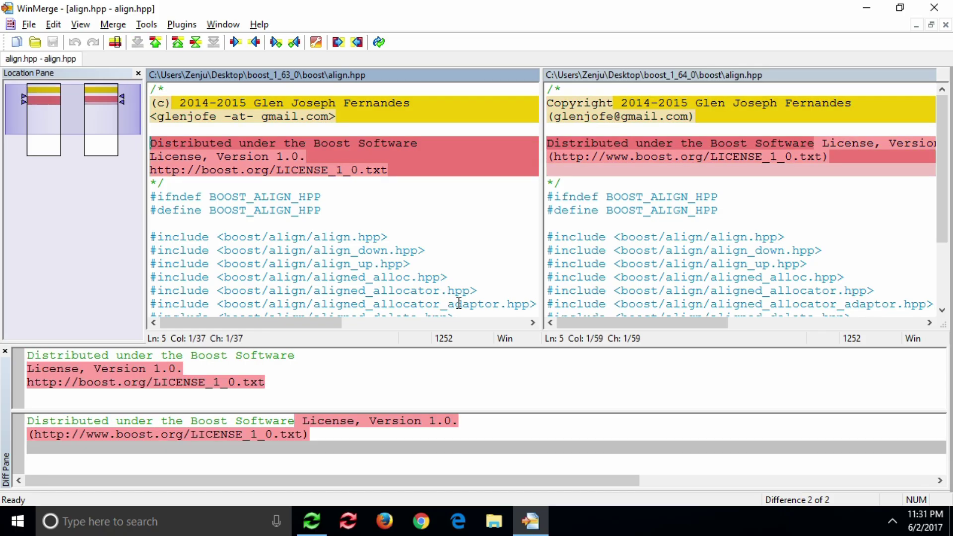
left_click(928, 8)
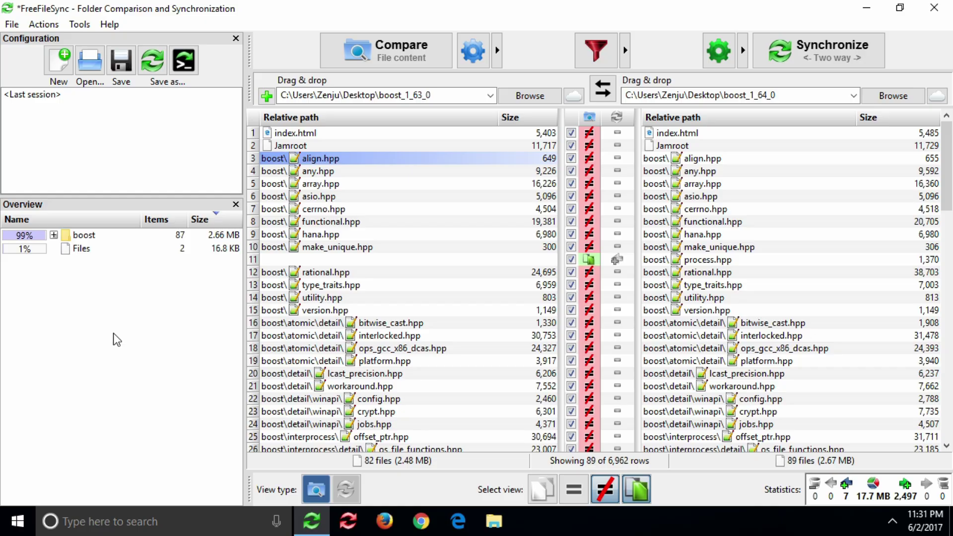
Expand boost in the Overview panel and jump to the differing files in interprocess.
left_click(53, 235)
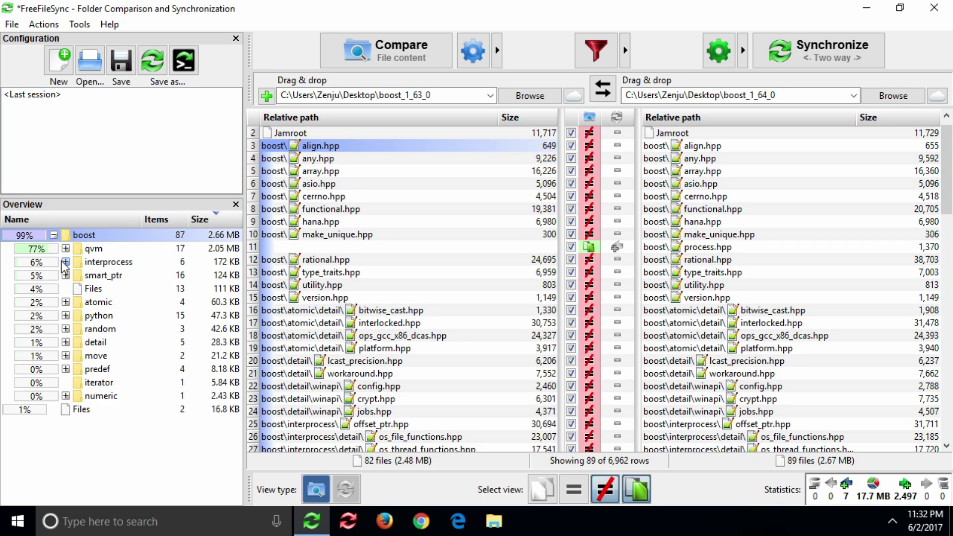
left_click(65, 261)
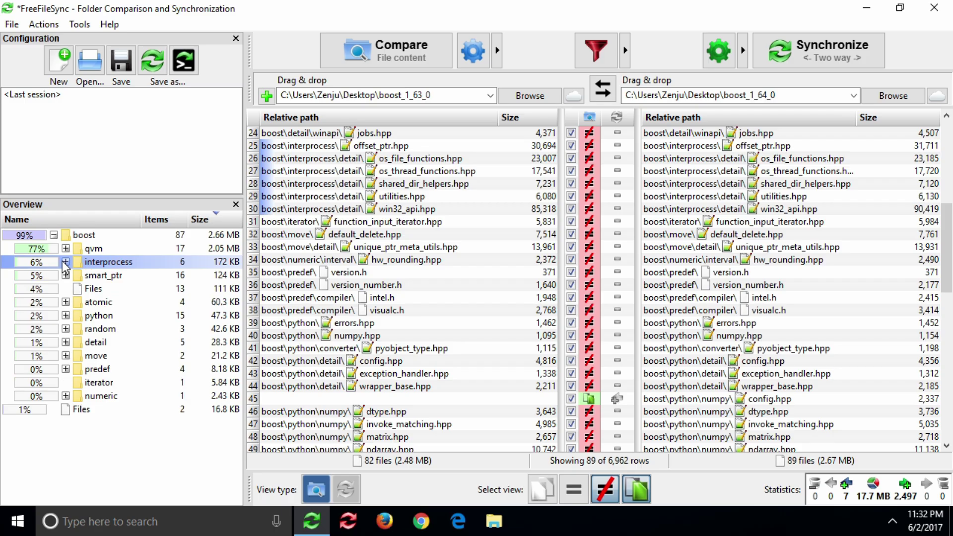
left_click(605, 493)
left_click(602, 489)
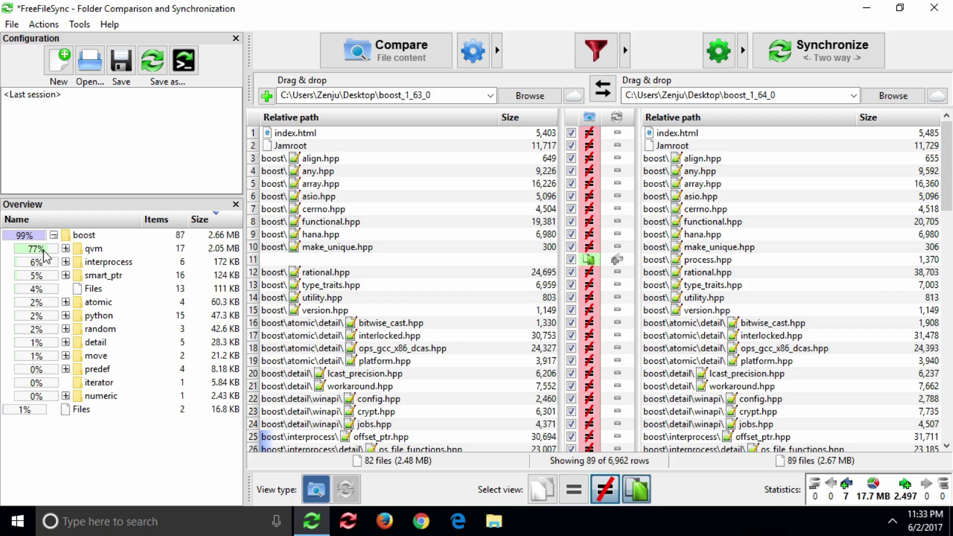
Expand qvm, jump to its gen folder's files and select swizzle4.hpp.
left_click(65, 248)
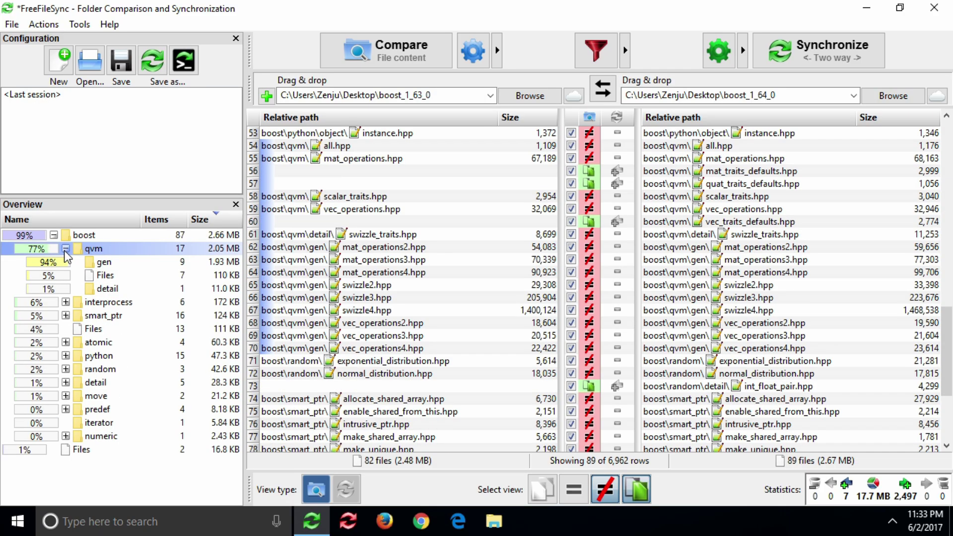
left_click(94, 263)
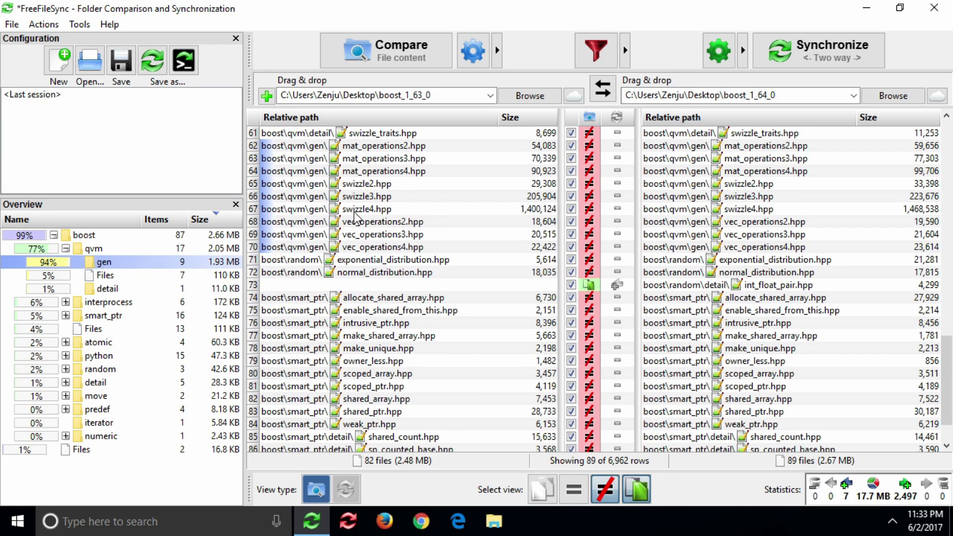
left_click(449, 206)
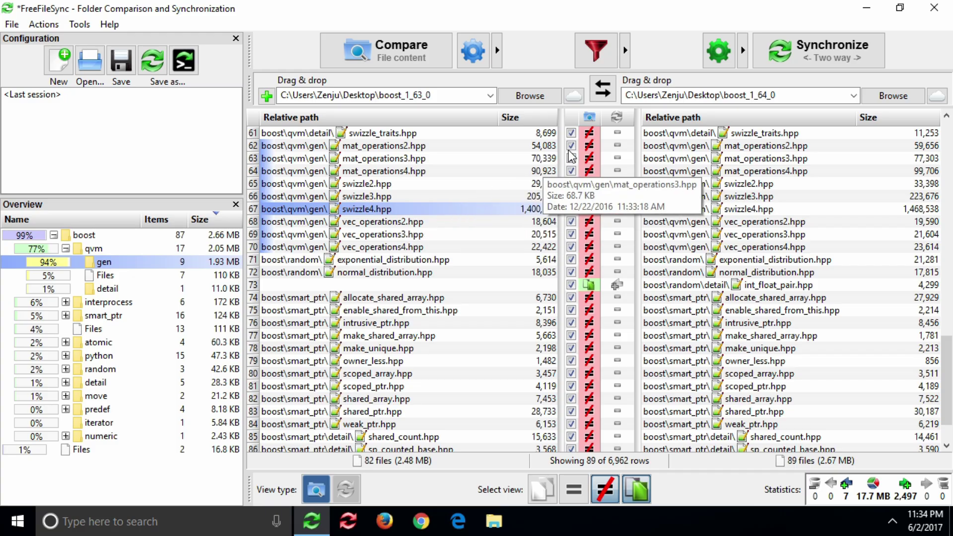
Switch the grid to the Action view and set mean, median, min and moment to Delete left.
left_click(605, 119)
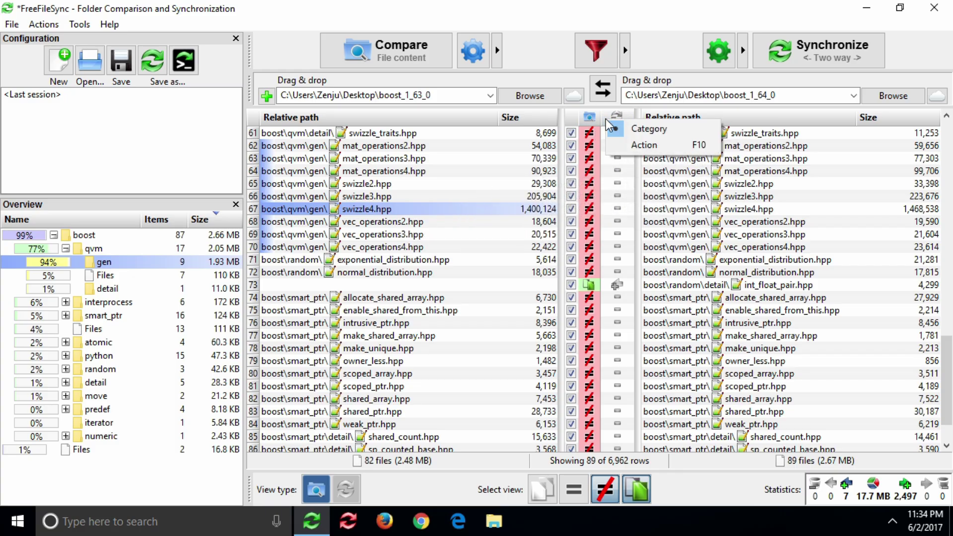
left_click(633, 144)
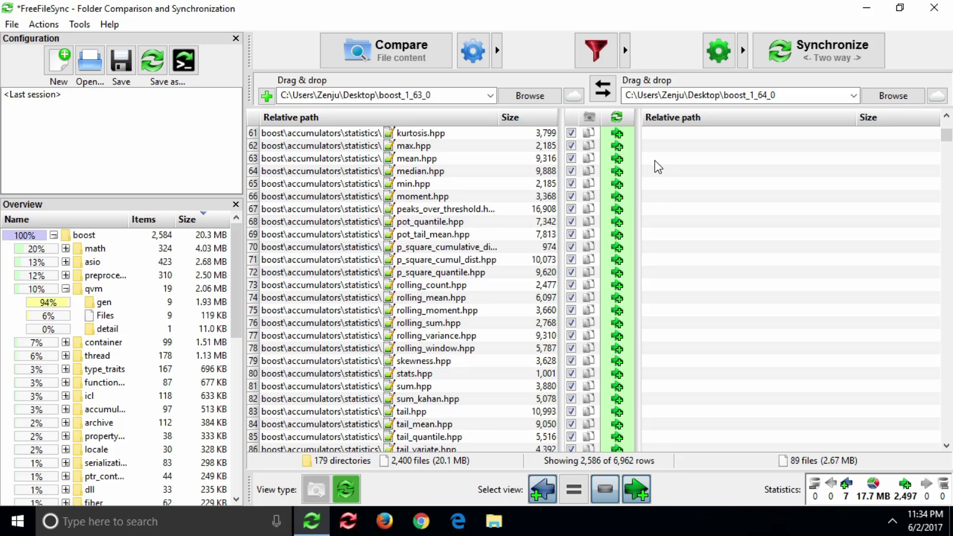
left_click_drag(610, 170, 614, 197)
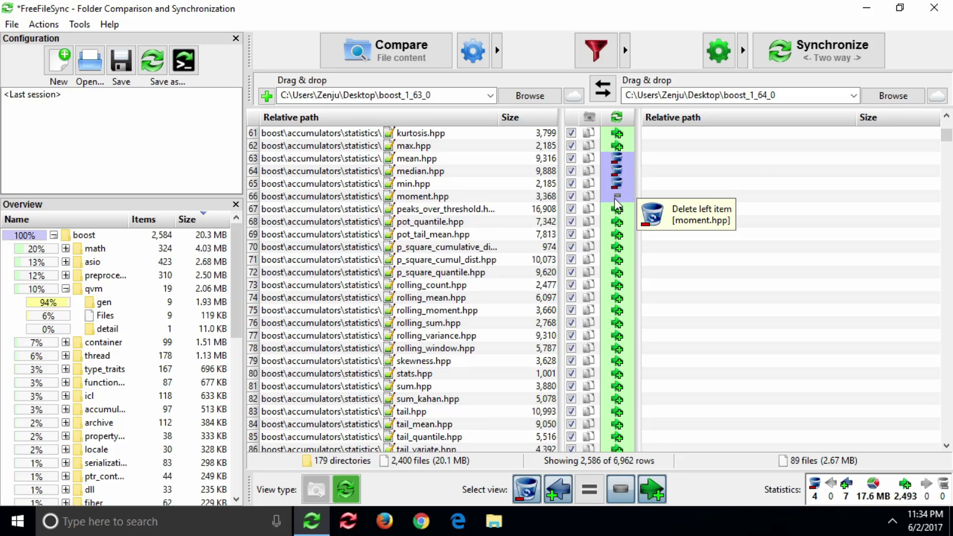